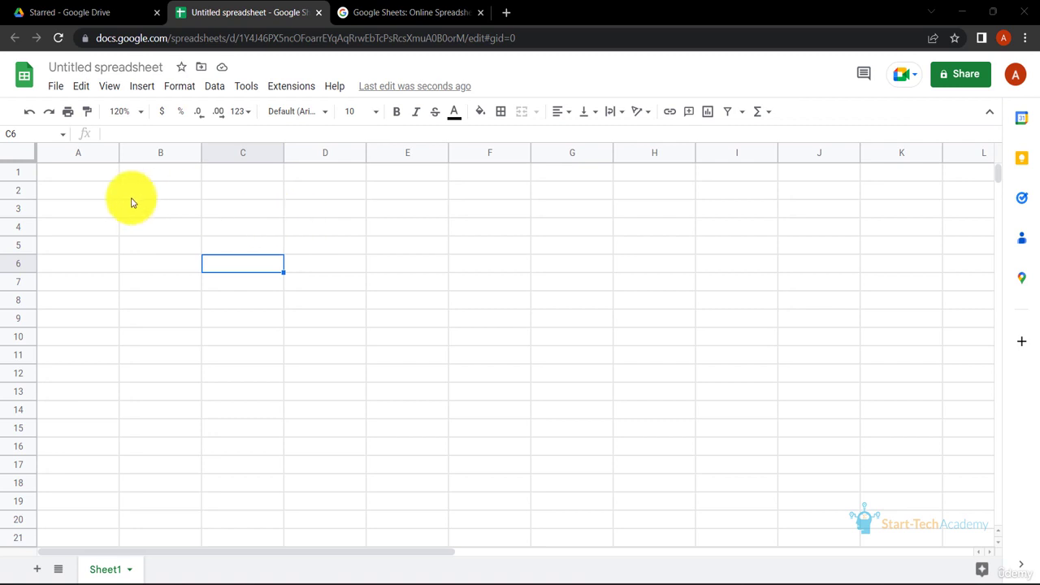
- Move the cell selection from B1 through C1 and C2 to F2, and open F2 for editing
left_click(168, 177)
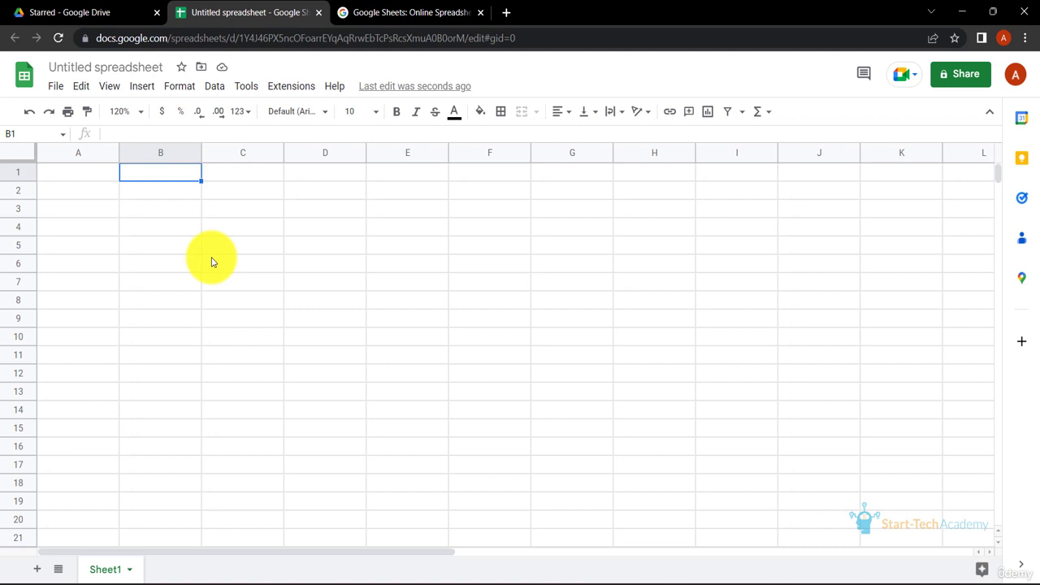
key("Right")
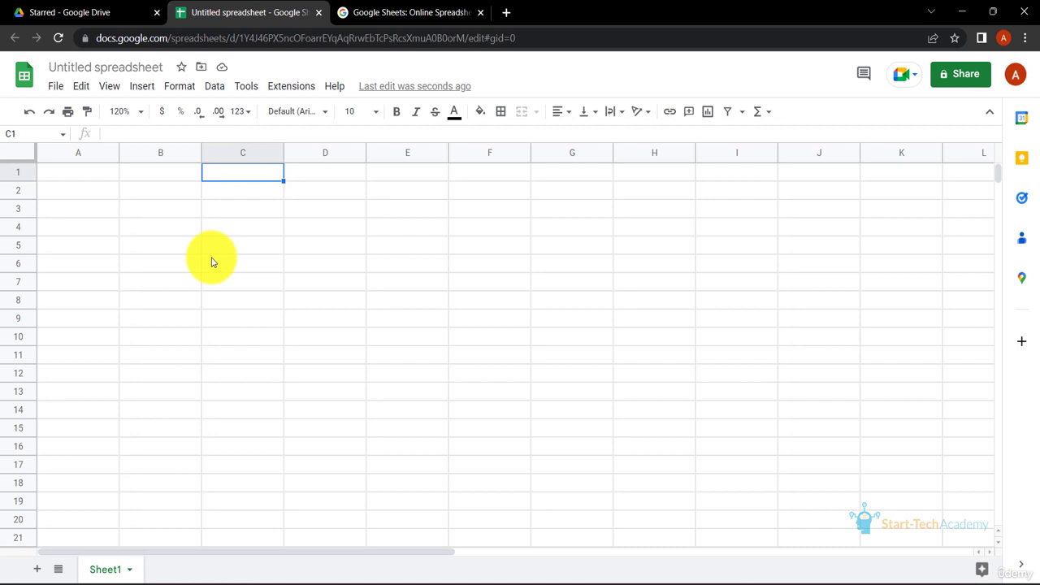
key("Down")
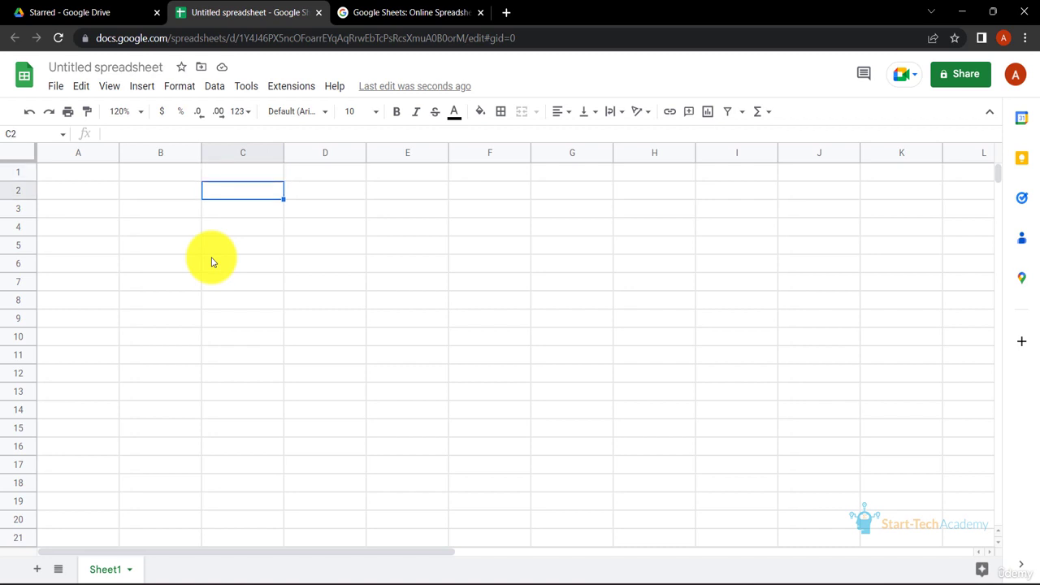
key("Right")
key("Right")
key("Right")
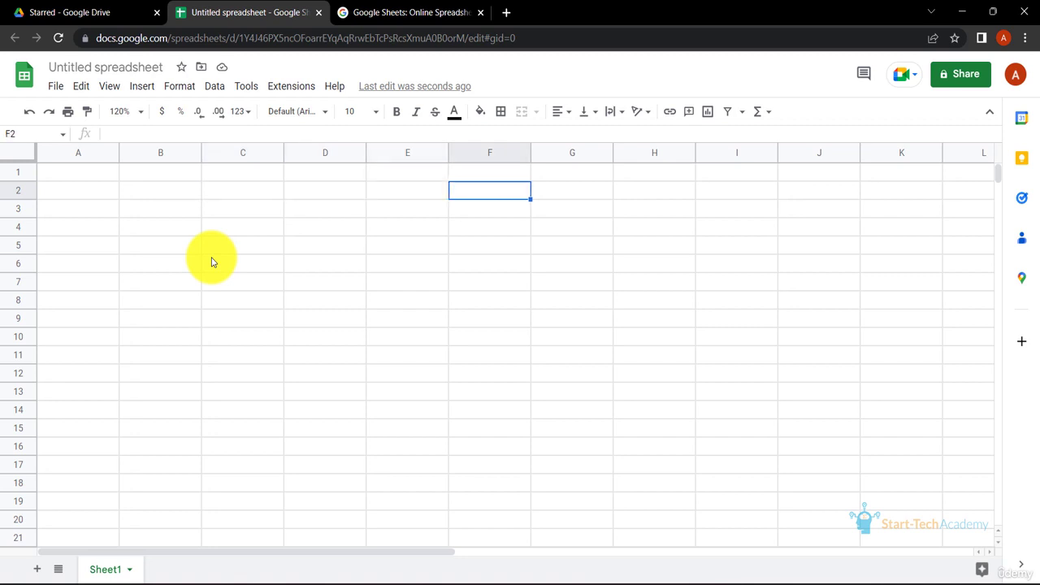
key("Return")
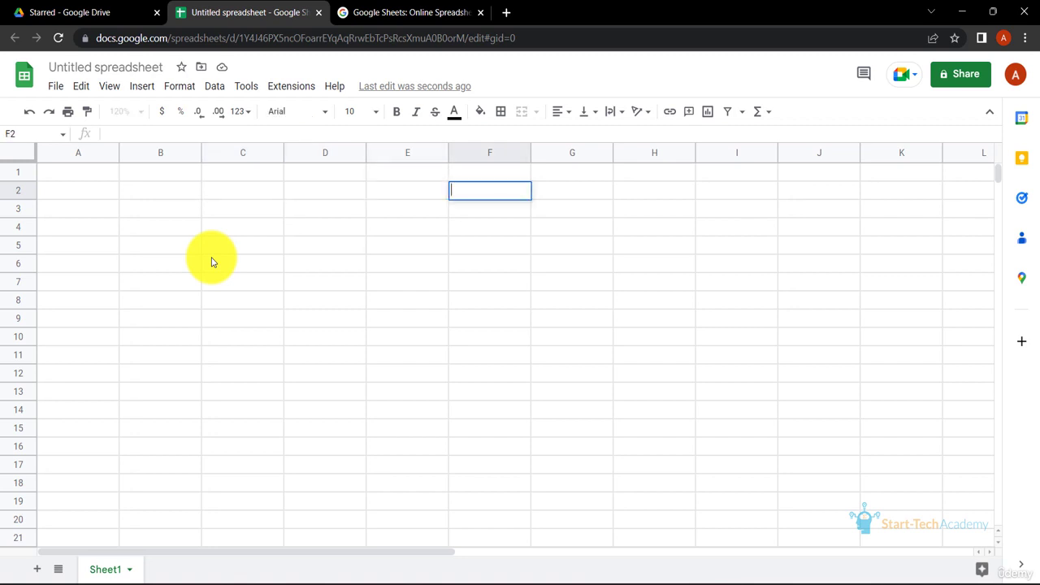
- Enter the sample text xyz in cell D3 and clear that cell again
left_click(309, 219)
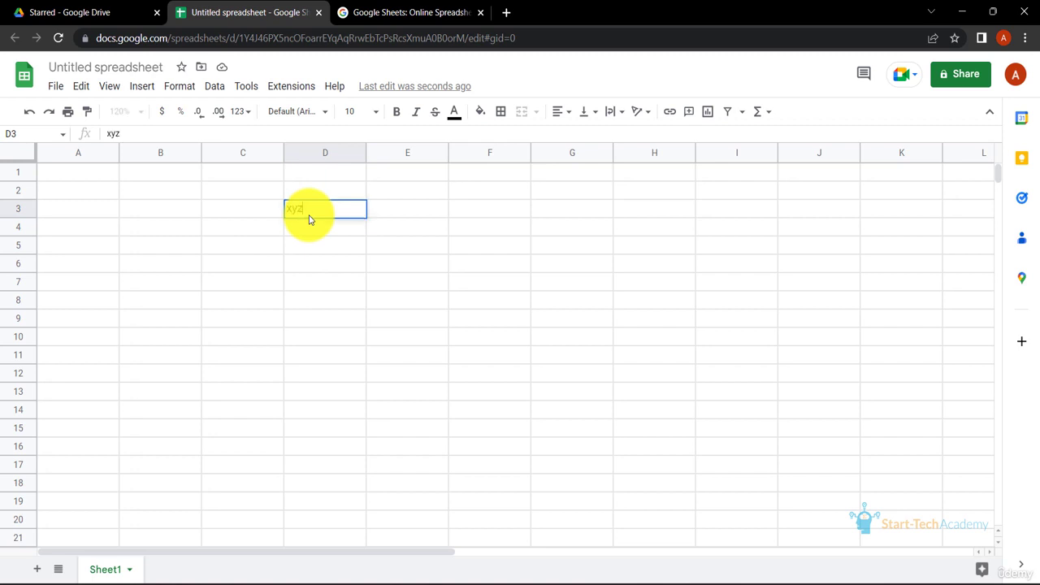
key("Return")
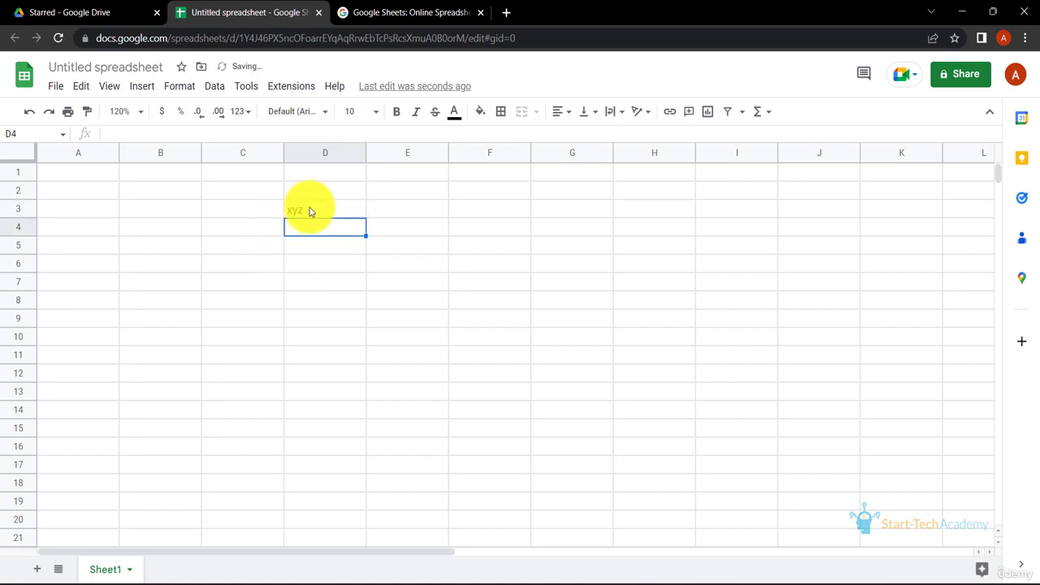
double_click(309, 213)
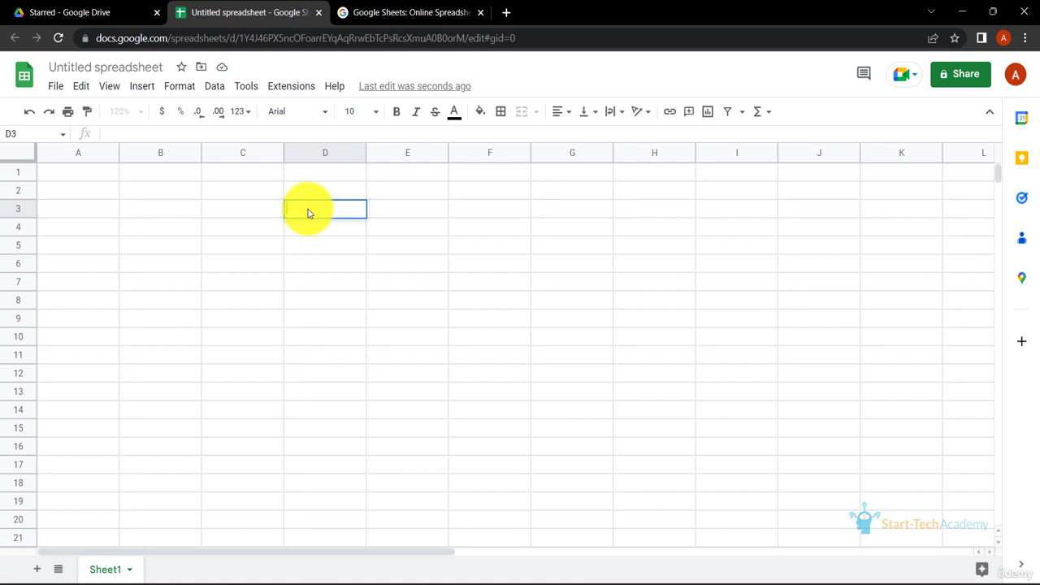
key("Return")
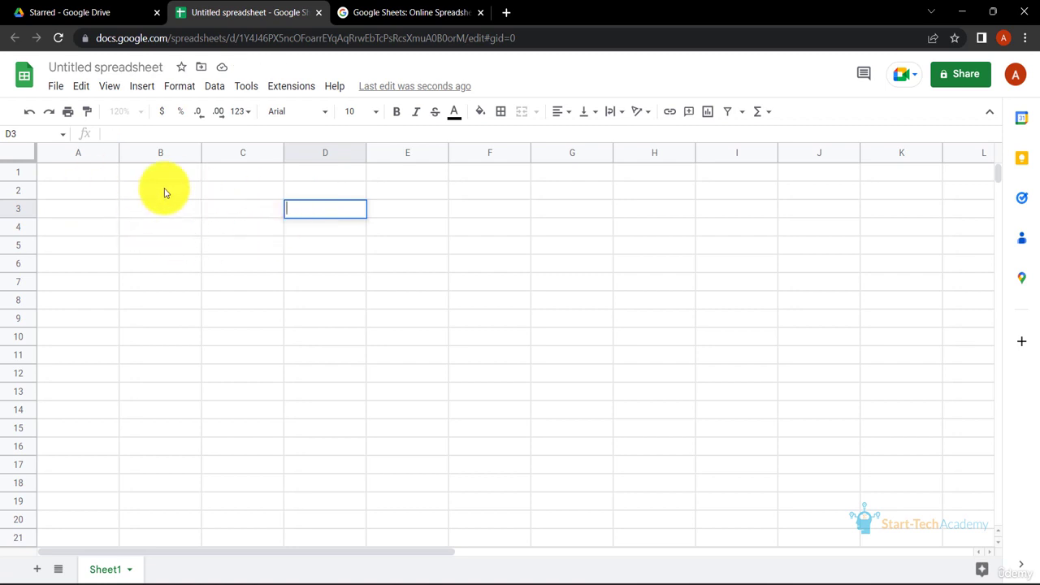
- Enter the label column in cell B2 and the value 26 in cell C2
left_click(164, 191)
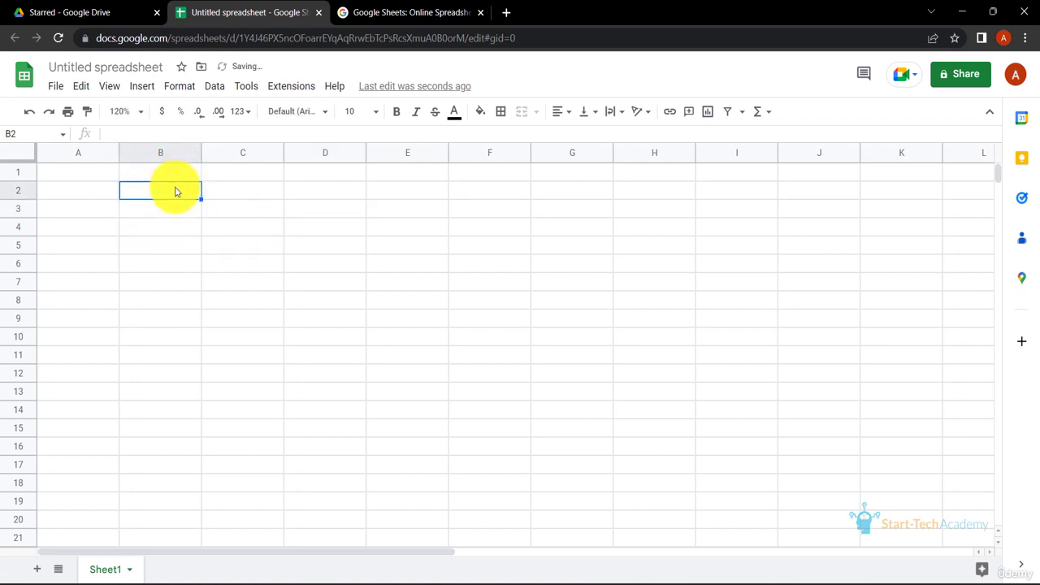
type("column")
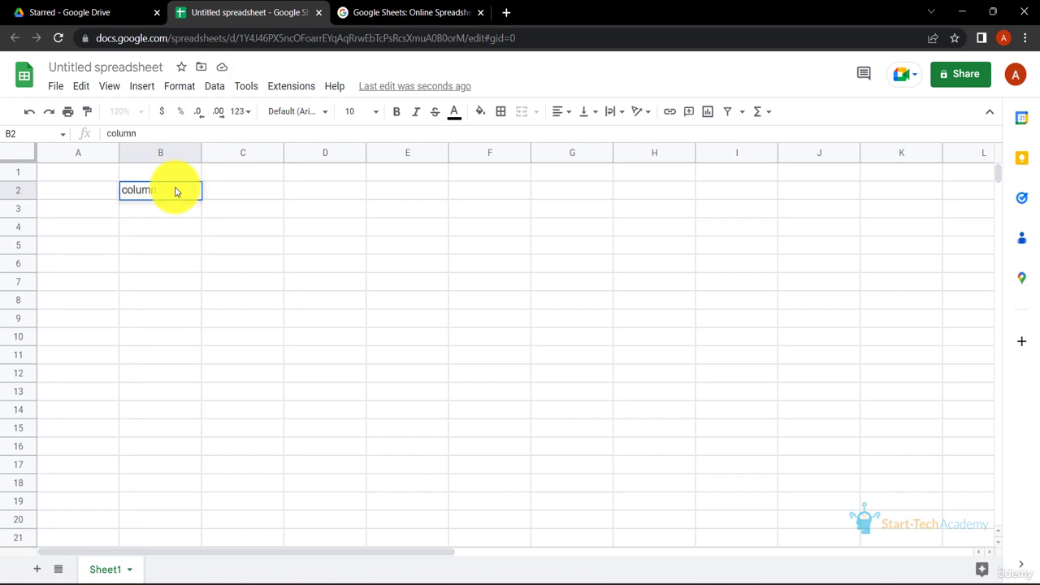
key("Tab")
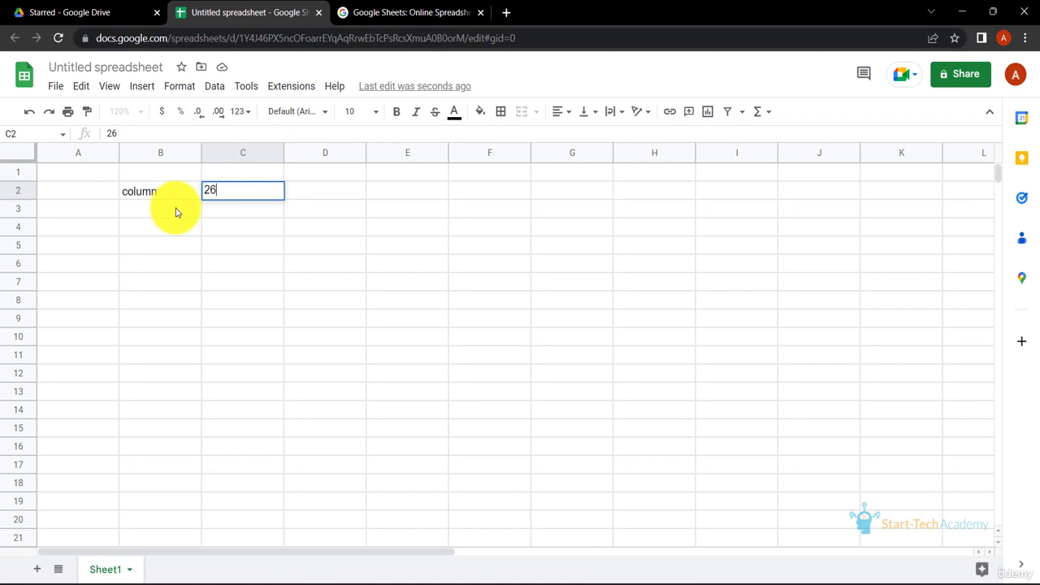
key("Return")
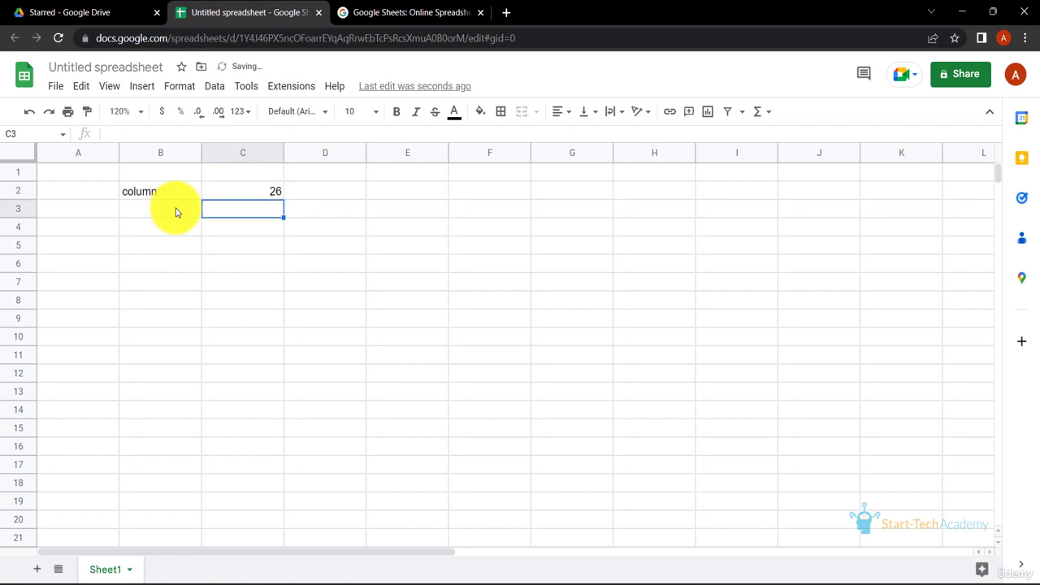
- Enter the label rows in cell B3 and the value 1000 in cell C3
left_click(176, 212)
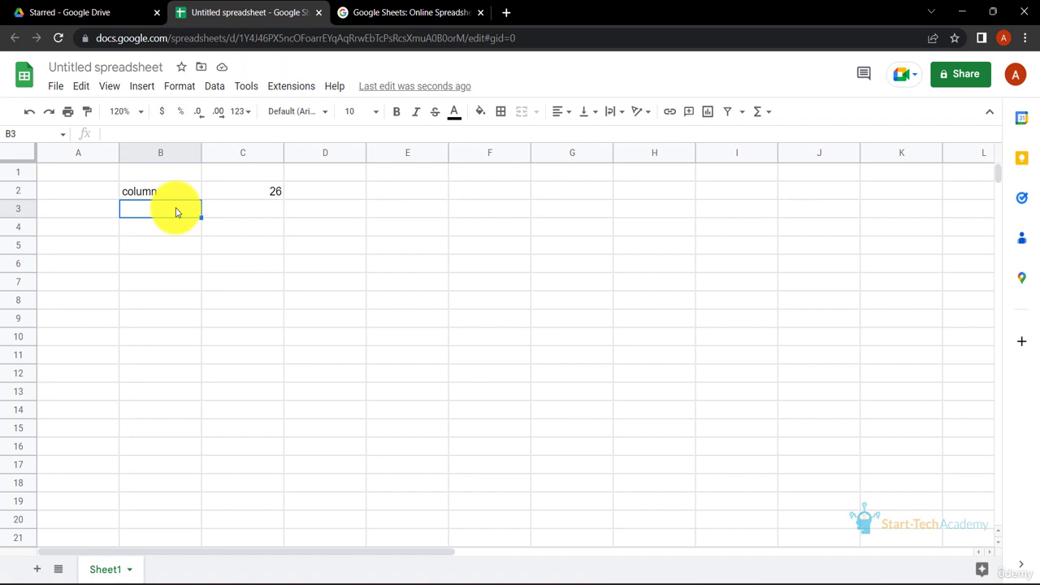
type("rows")
key("Tab")
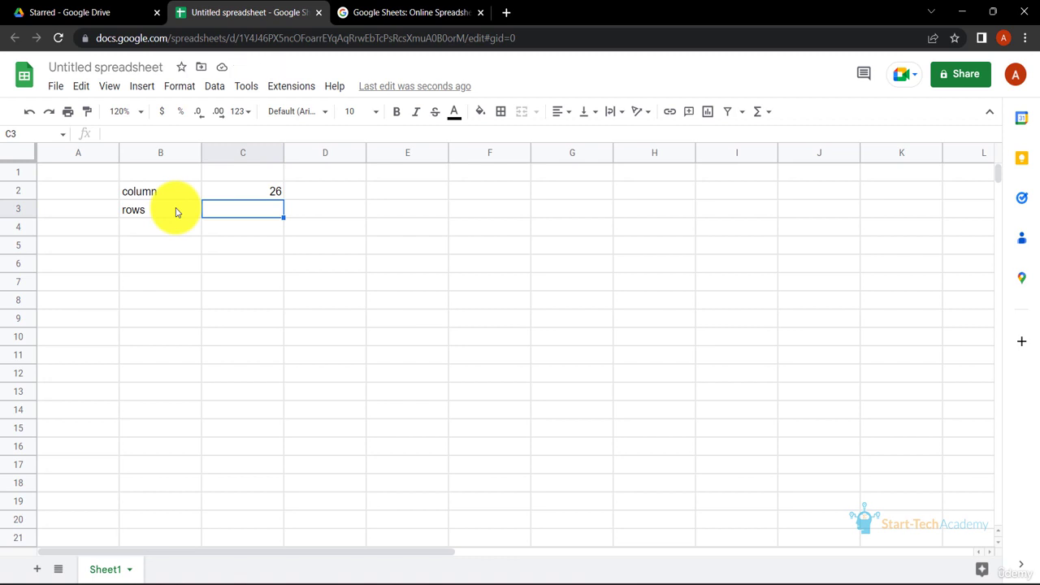
type("1000")
key("Return")
- Enter the label cells in B4 and the formula =C2*C3 in C4
key("Left")
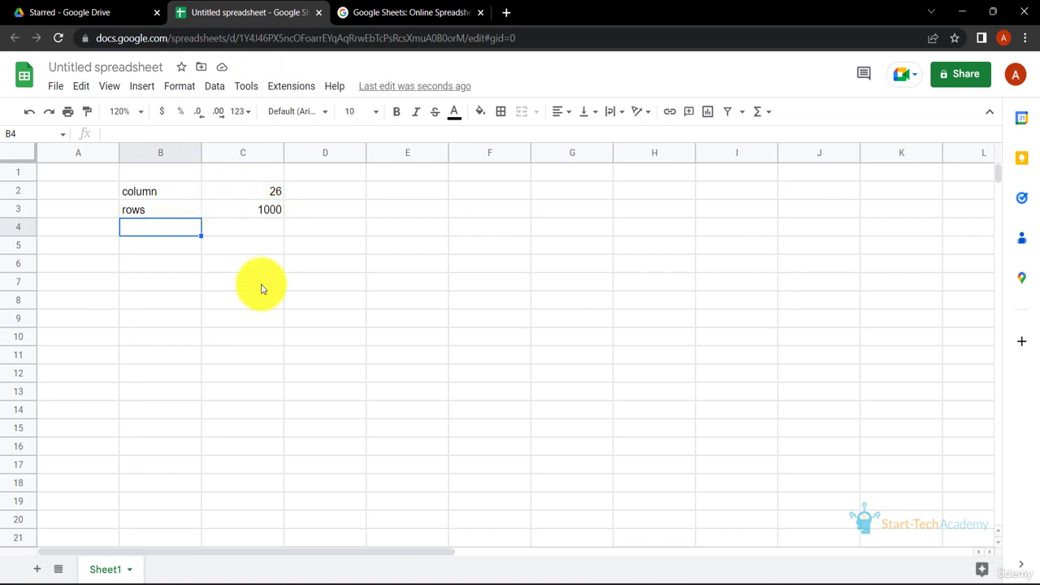
type("cells")
key("Tab")
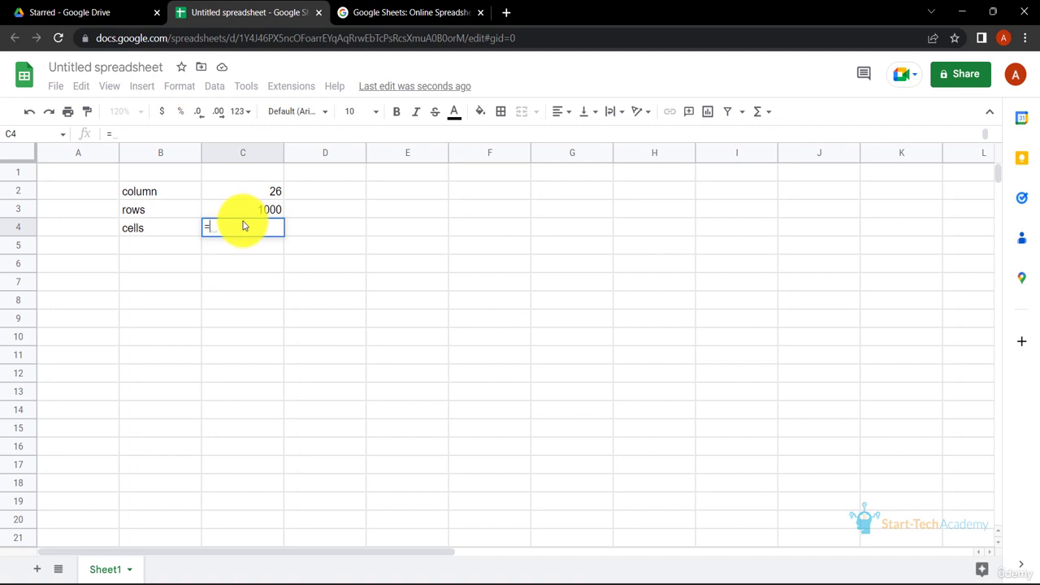
left_click(251, 193)
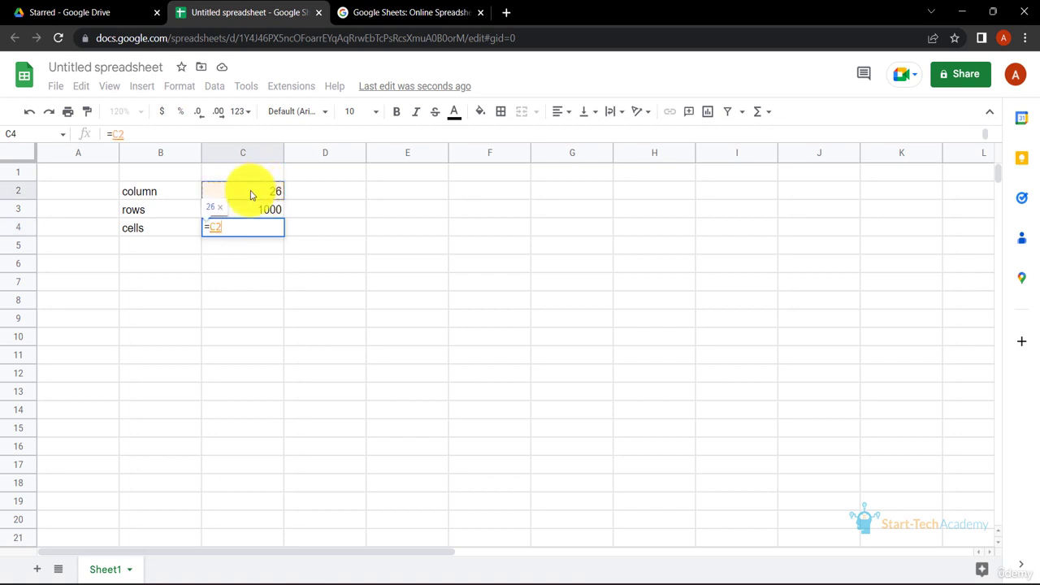
type("*")
left_click(271, 208)
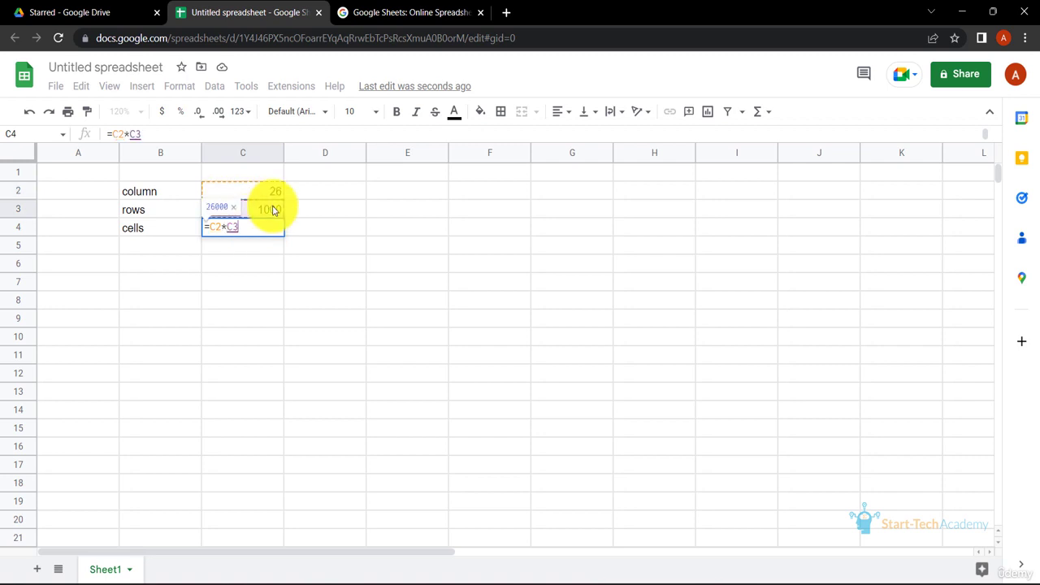
key("Return")
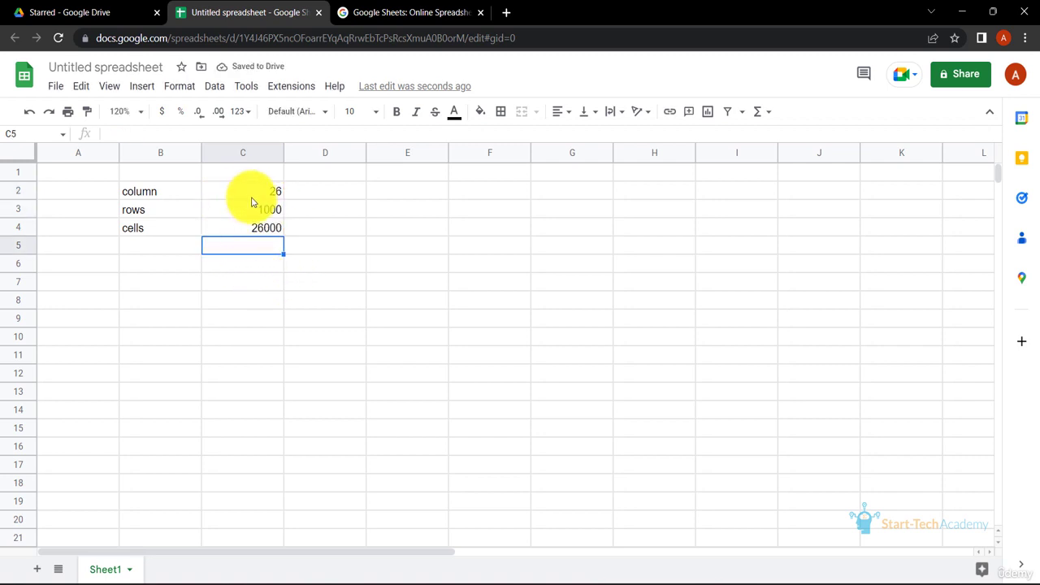
- Test the formula by setting the column count in C2 to 27, and restore the count to 26
left_click(276, 191)
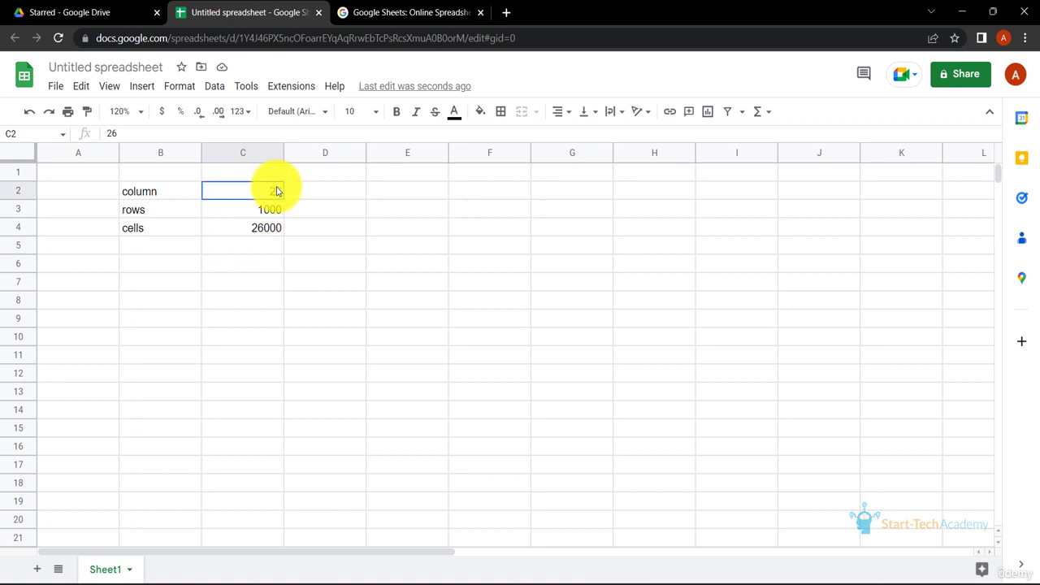
type("27")
key("Return")
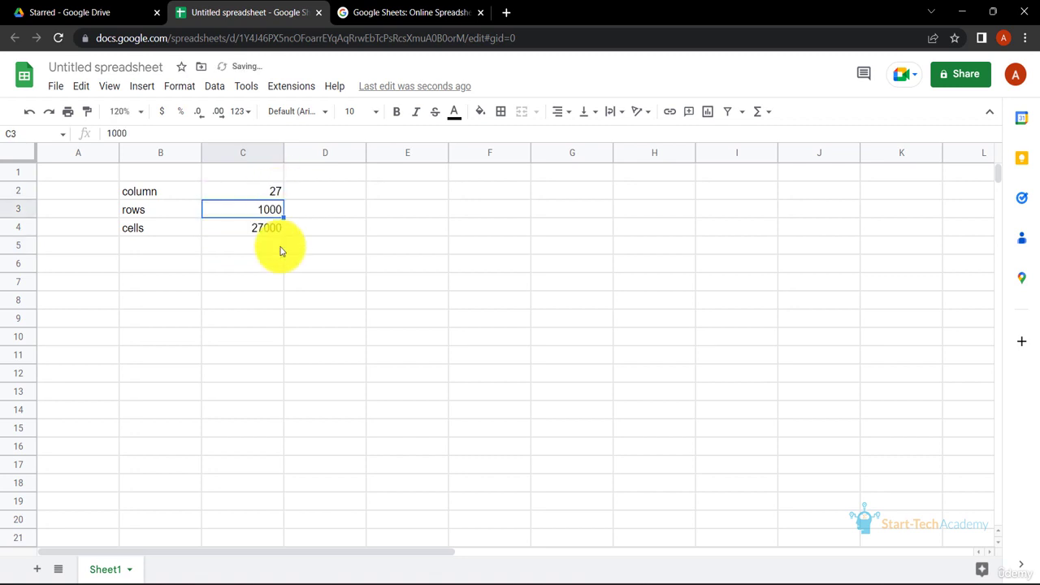
left_click(275, 192)
key("Delete")
type("2")
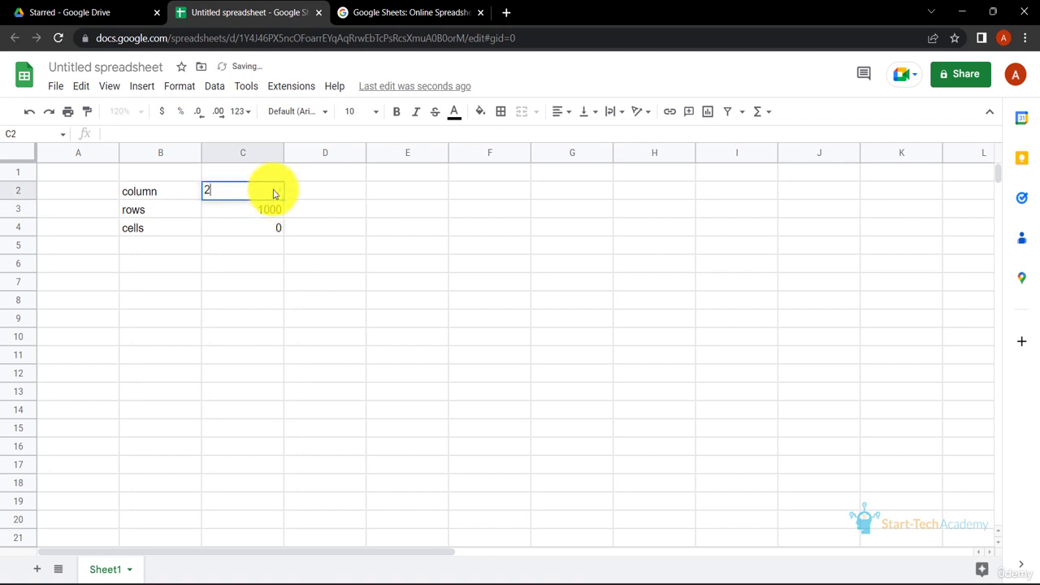
type("6")
key("Return")
- Inspect the contents of C2, C3 and the formula in C4, plus the label in B2
left_click(266, 198)
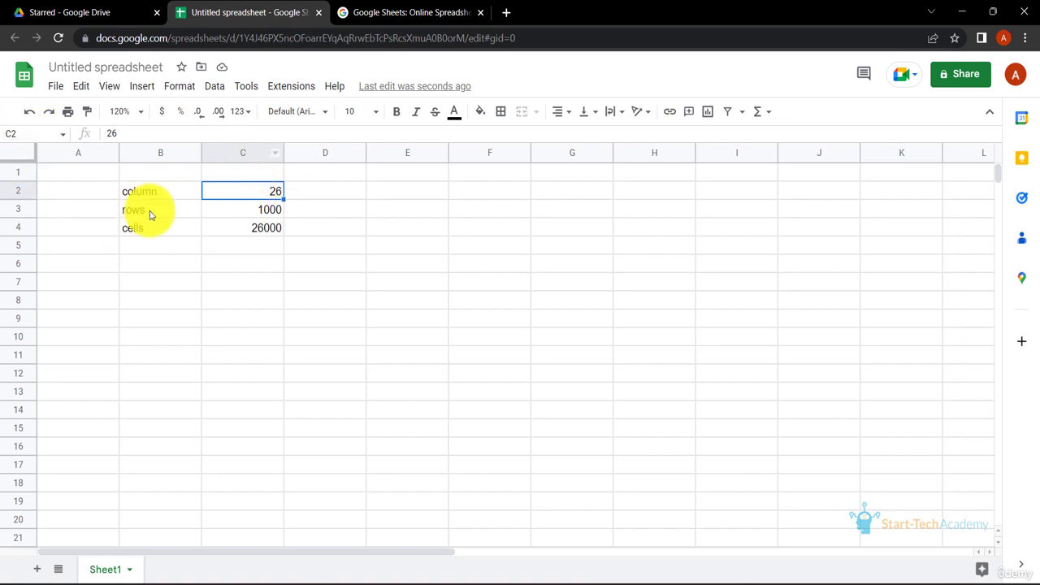
left_click(253, 209)
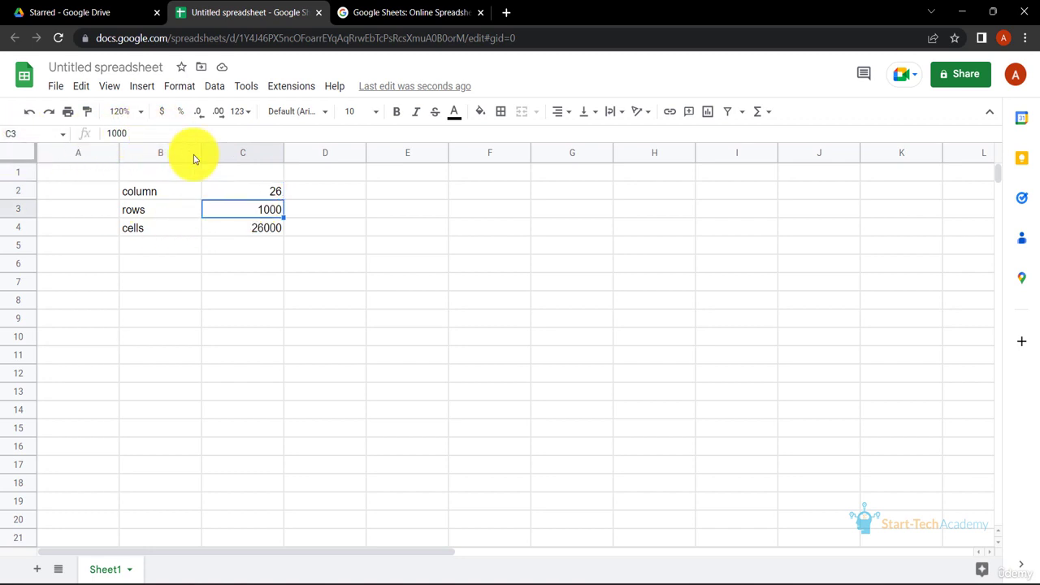
left_click(272, 227)
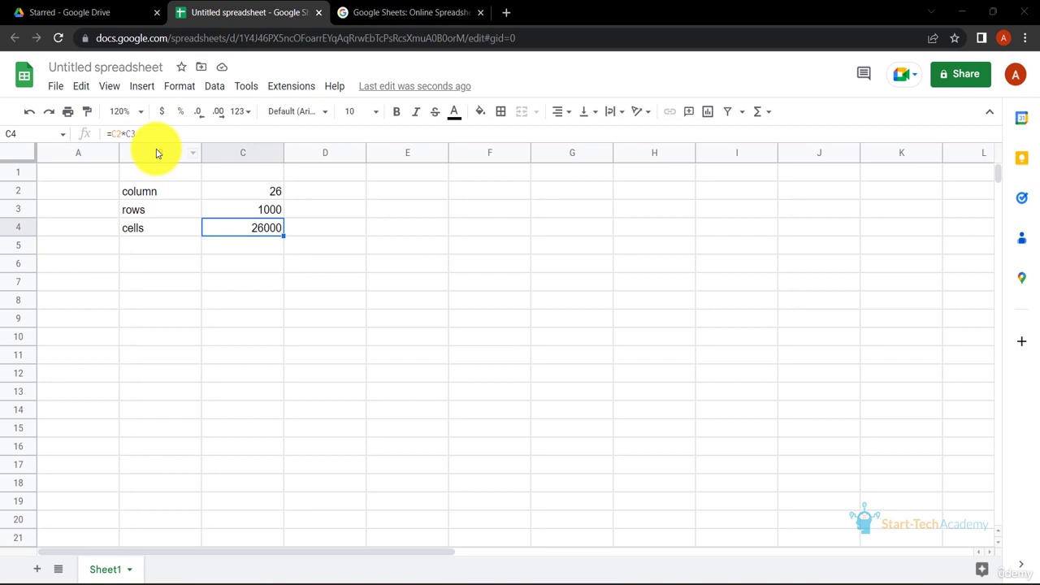
left_click(152, 193)
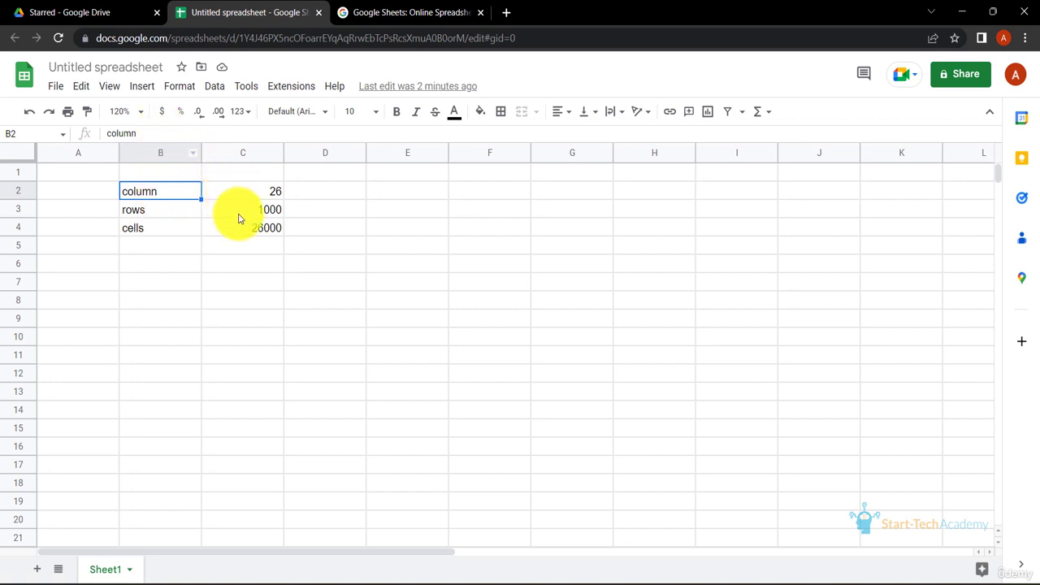
left_click(335, 231)
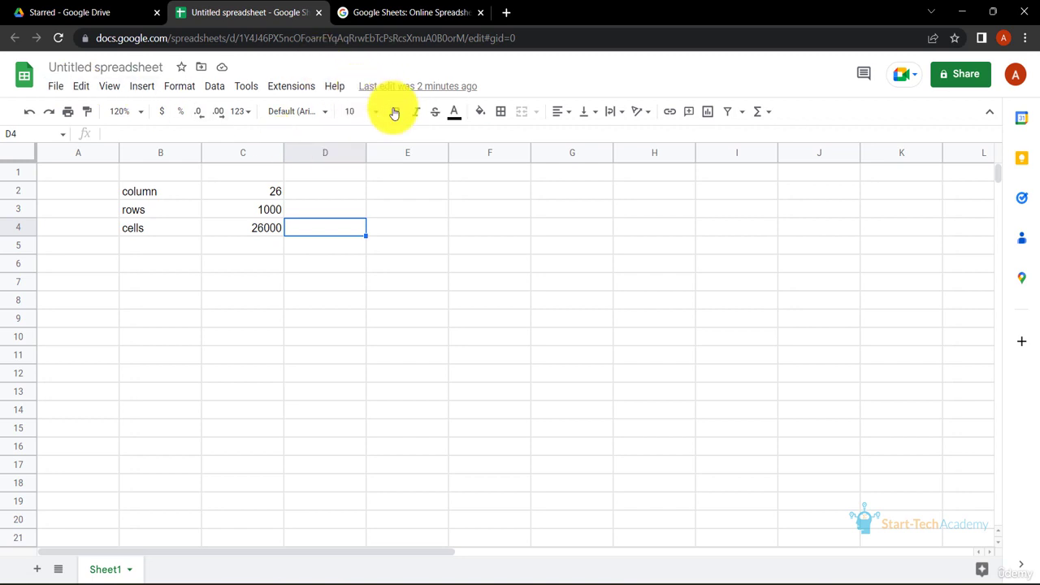
- Rename the untitled spreadsheet as mysheet
left_click(123, 69)
key("BackSpace")
type("my")
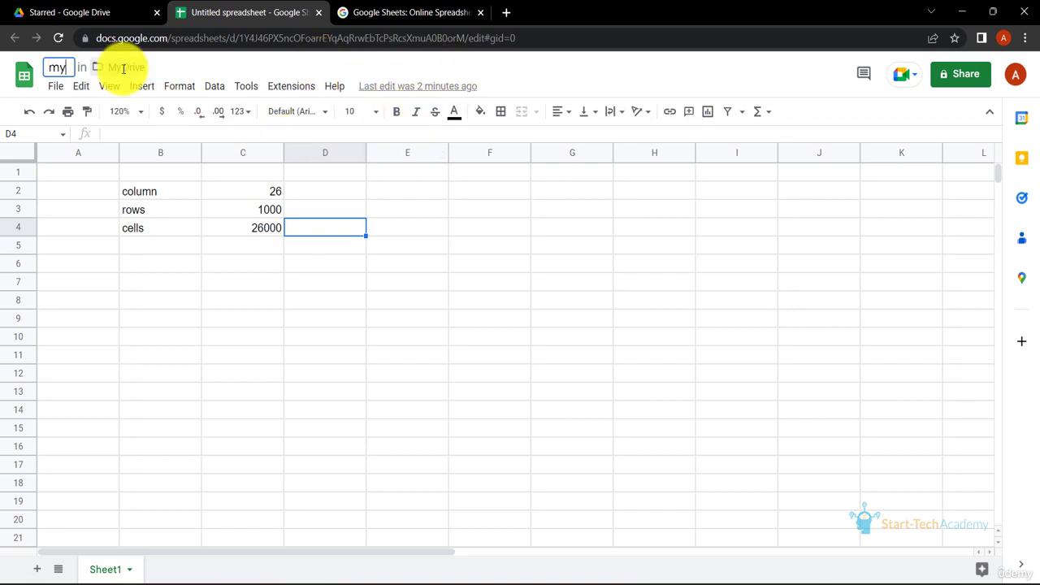
type("sheet")
key("Return")
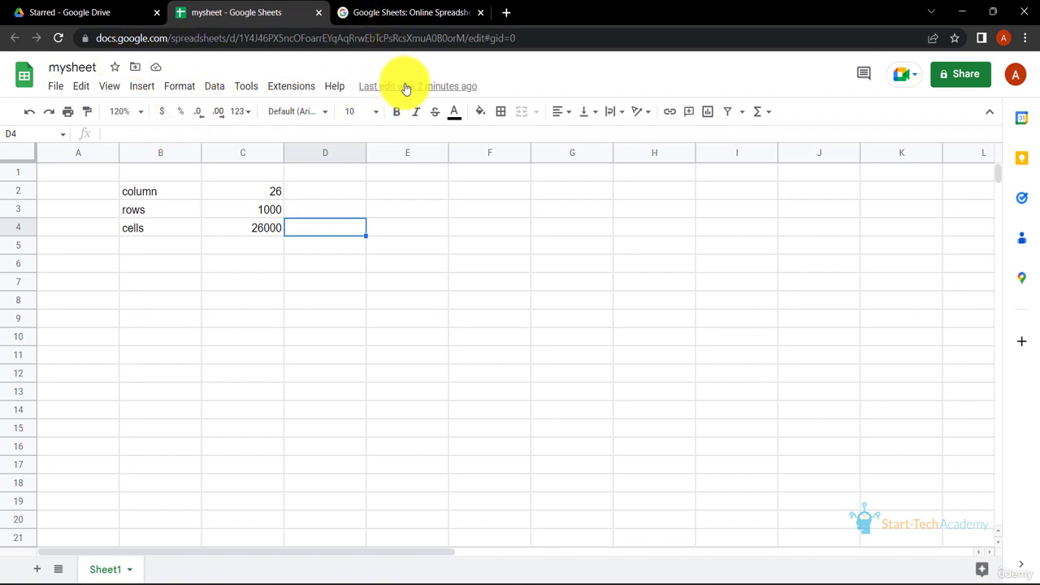
- Review the available file commands, including the new, share, email and download options
left_click(56, 89)
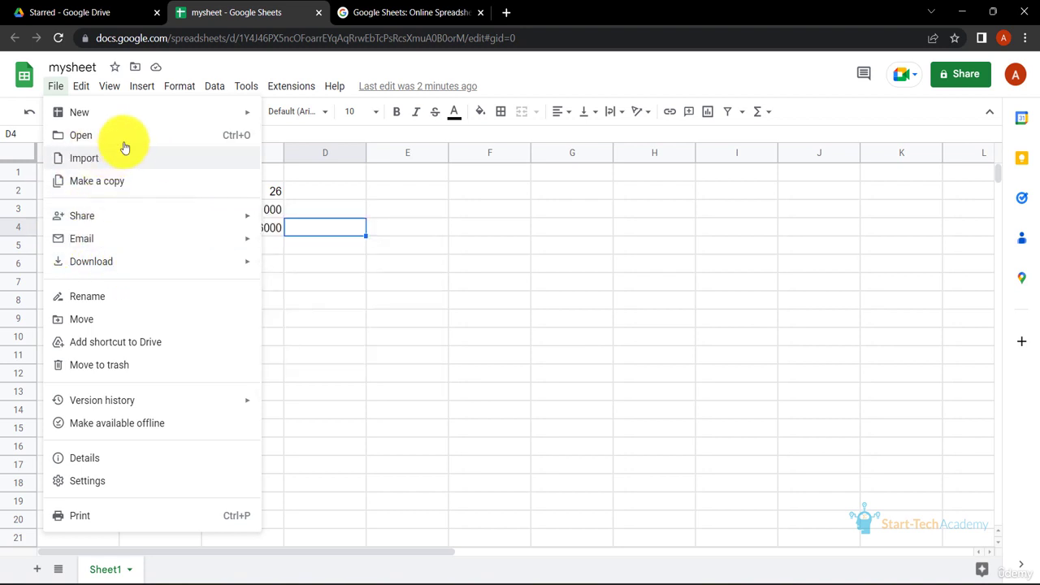
mouse_move(149, 121)
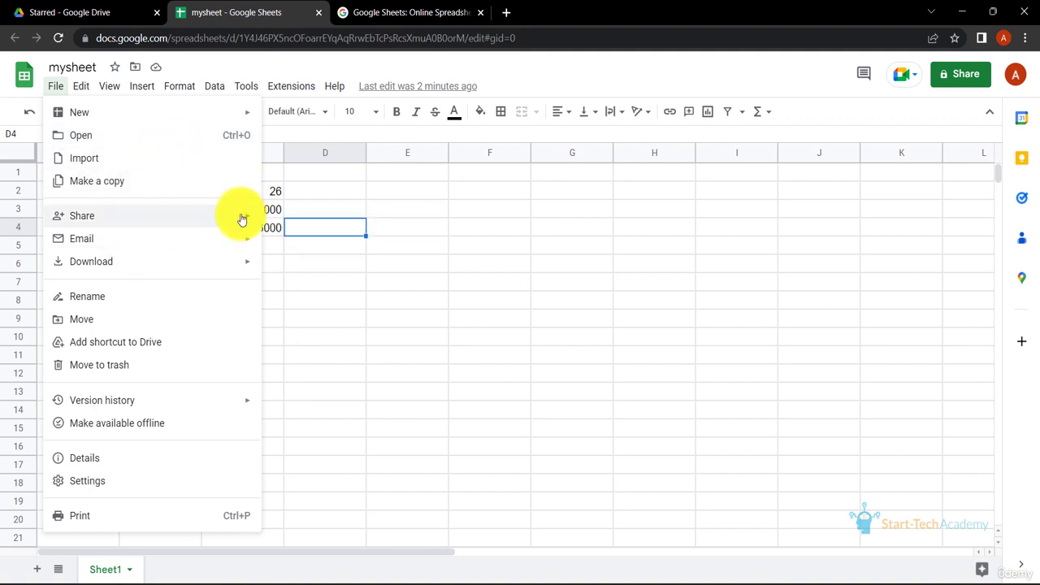
mouse_move(243, 221)
mouse_move(225, 242)
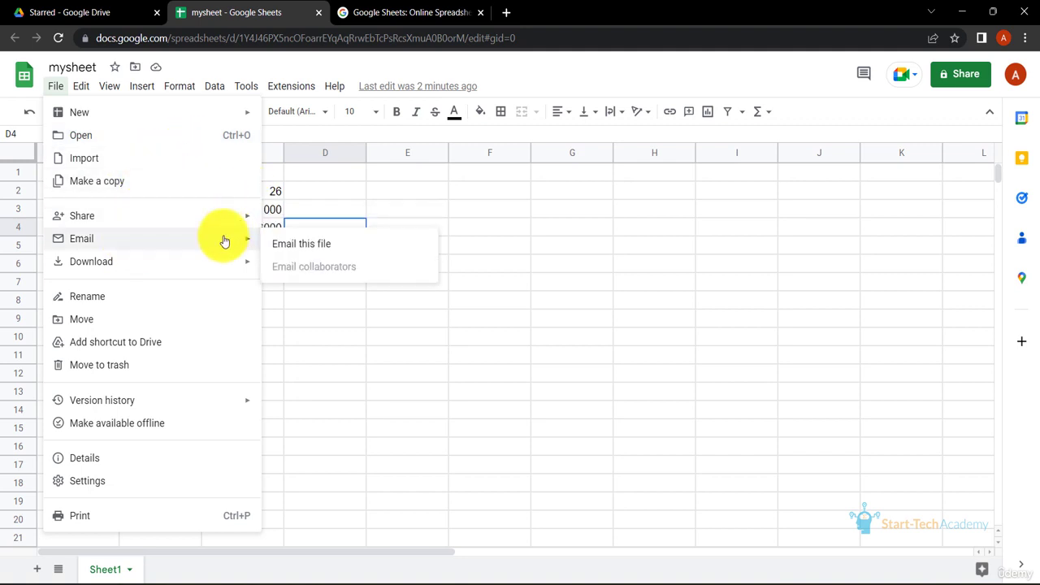
mouse_move(209, 269)
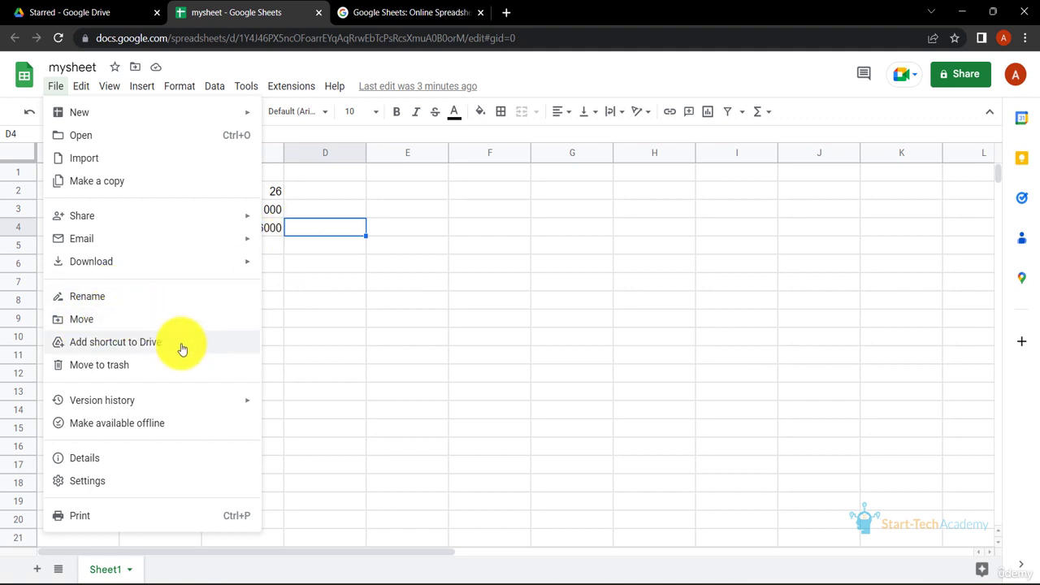
left_click(37, 84)
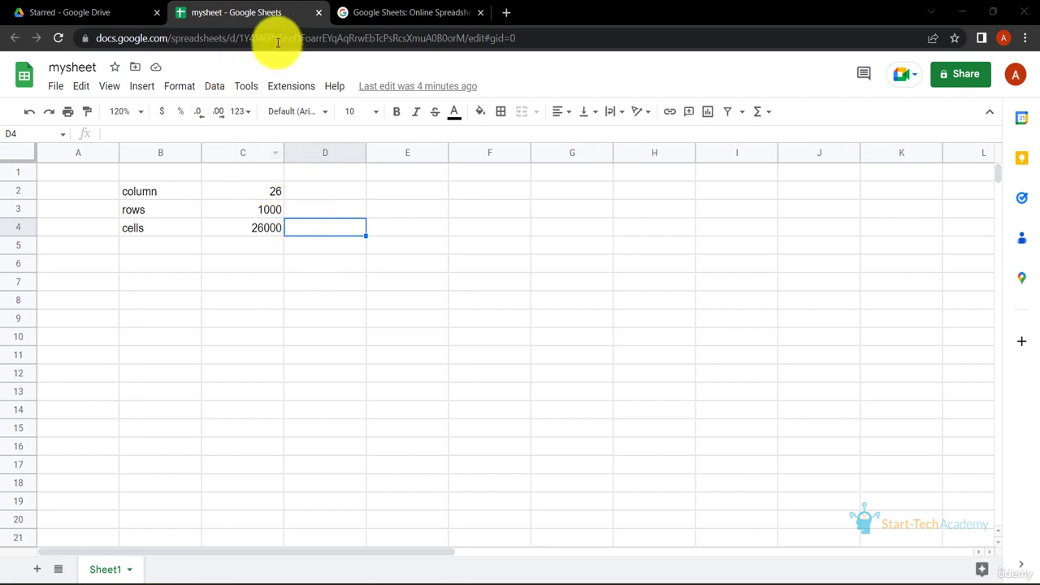
- Close the mysheet spreadsheet and reopen it from the recent files in Google Drive
left_click(319, 14)
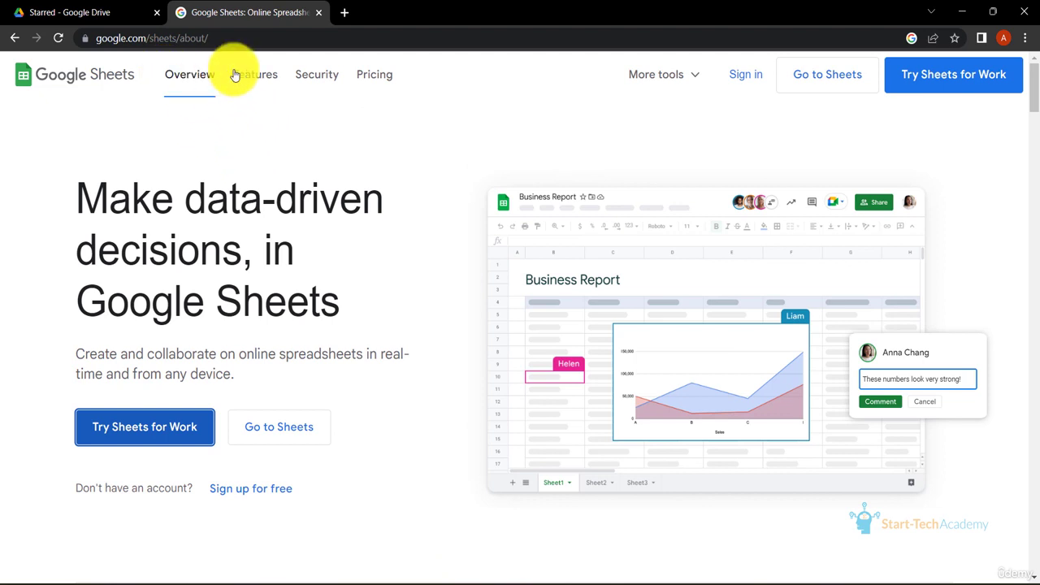
left_click(78, 8)
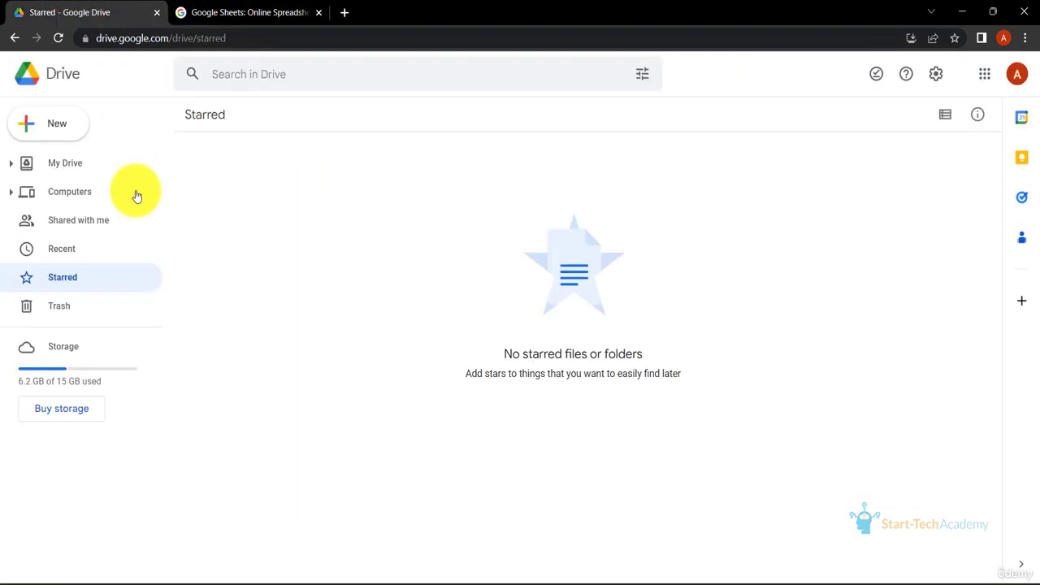
left_click(72, 250)
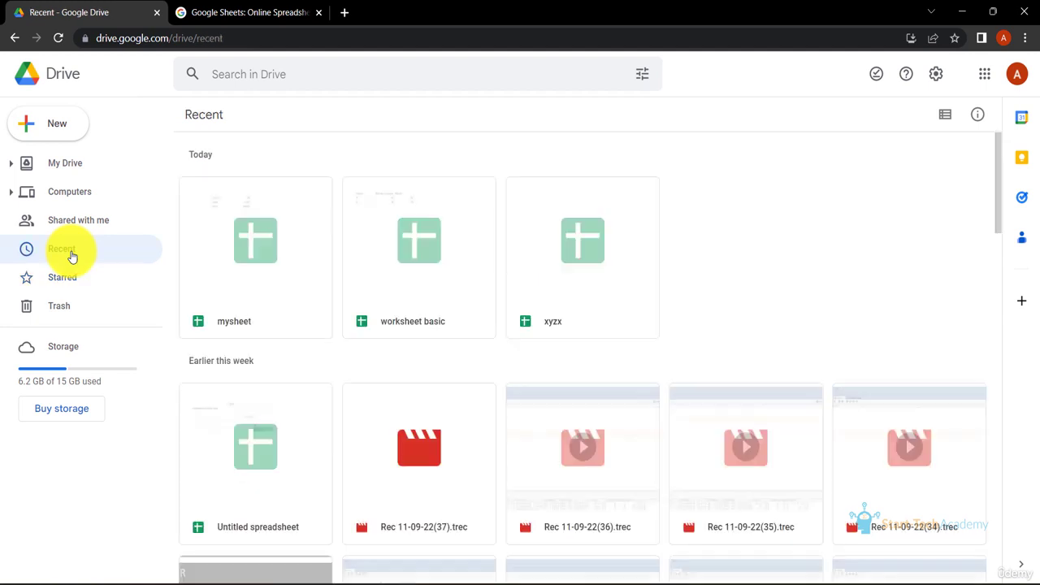
left_click(259, 305)
double_click(258, 305)
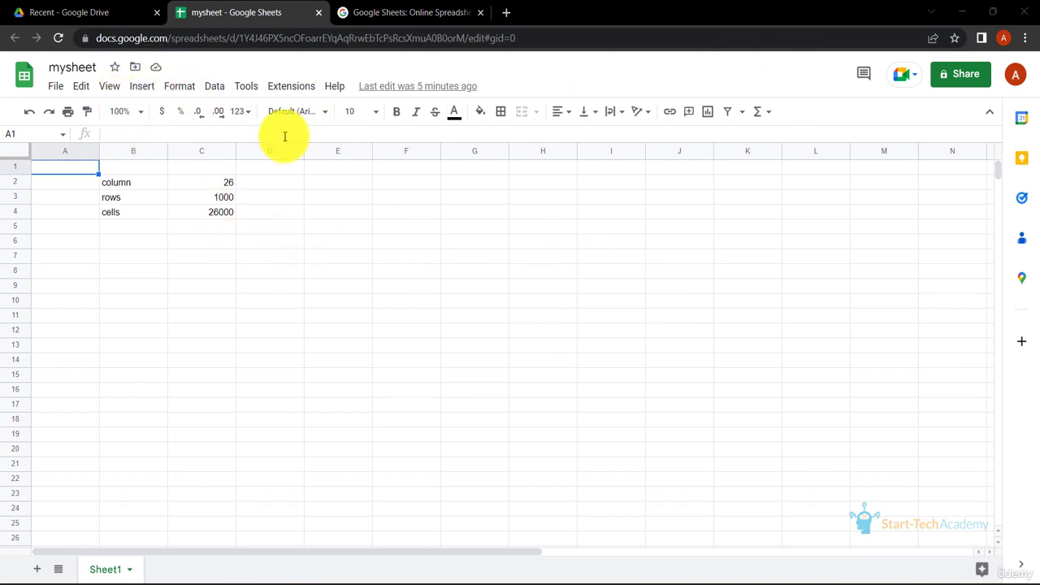
- Bring up the available download formats for the mysheet spreadsheet
left_click(54, 88)
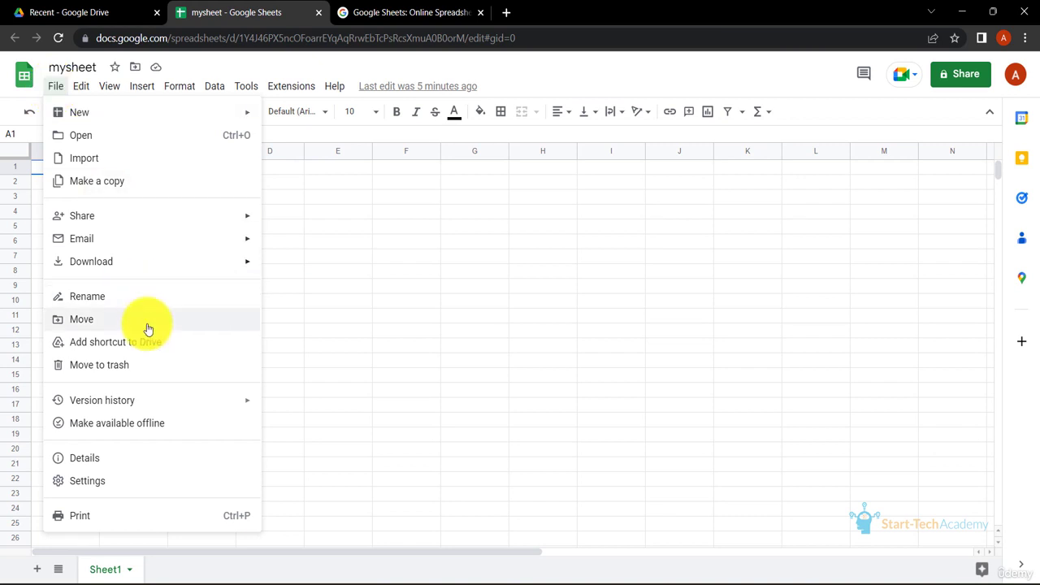
mouse_move(253, 267)
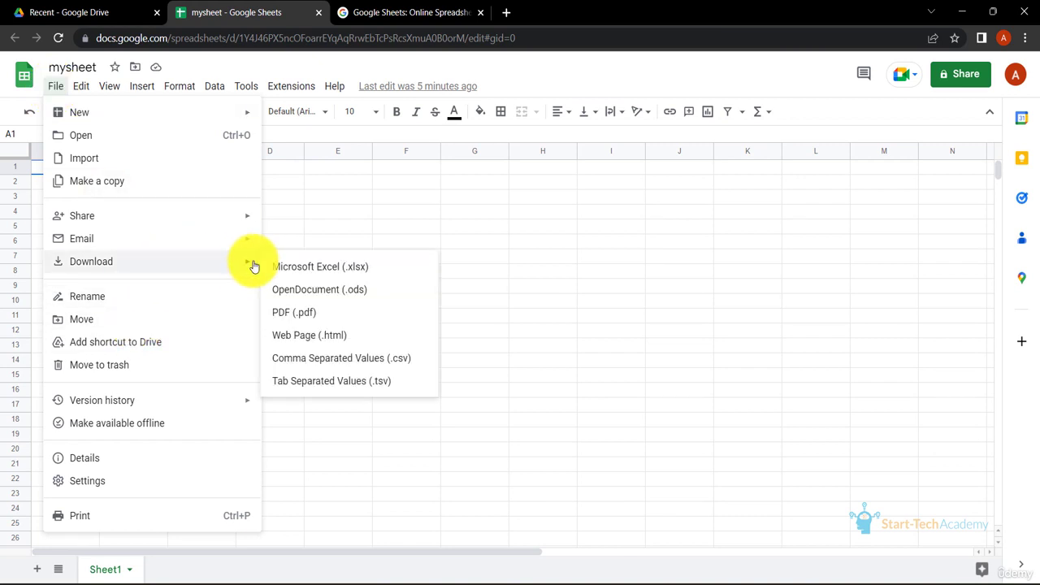